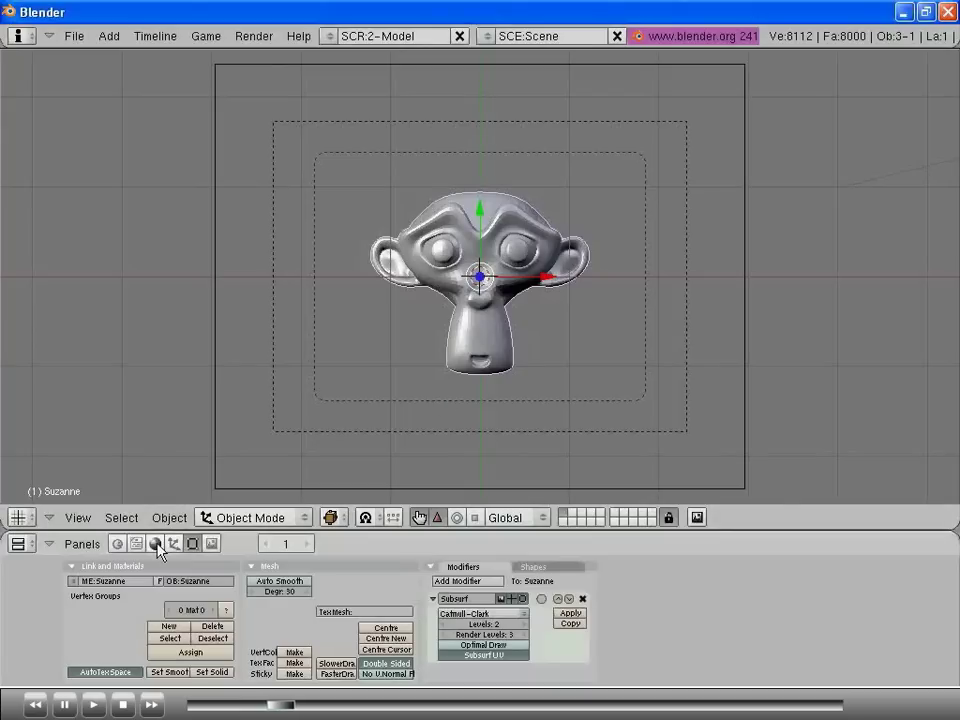
Add a new material to Suzanne, name its mesh 'cartoon edge', and set material alpha to 0.
click(156, 545)
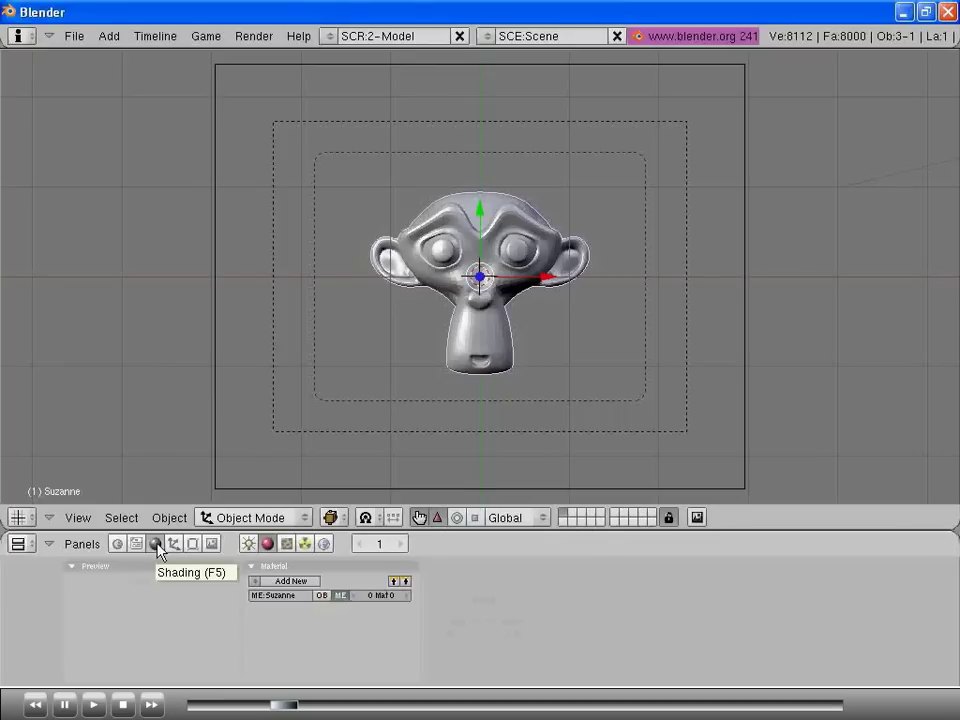
click(305, 582)
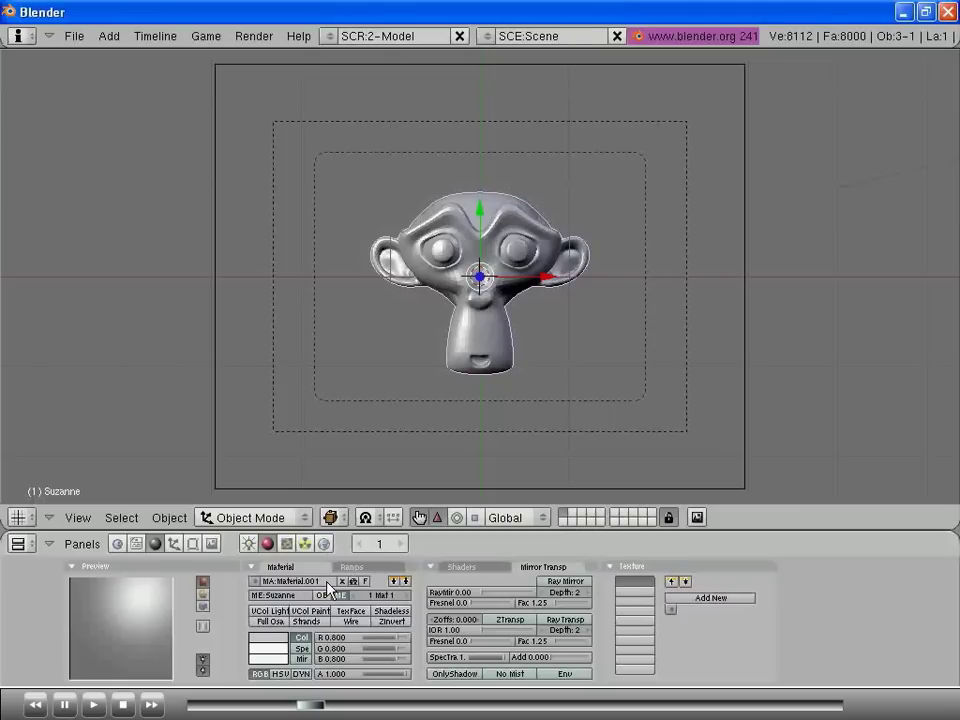
click(293, 598)
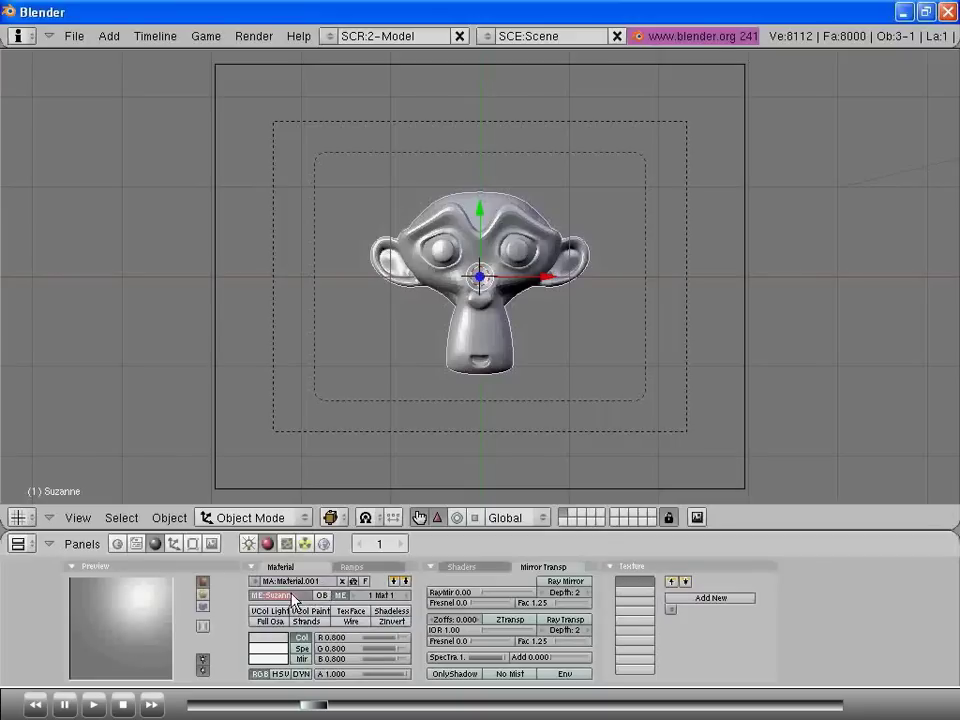
text(c)
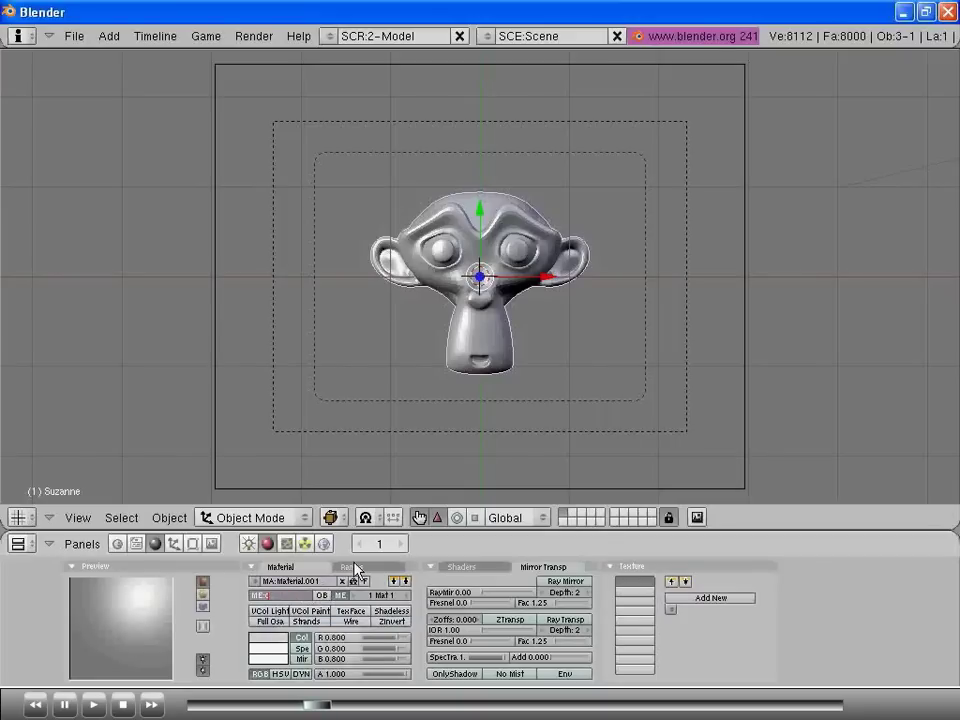
text(artoo)
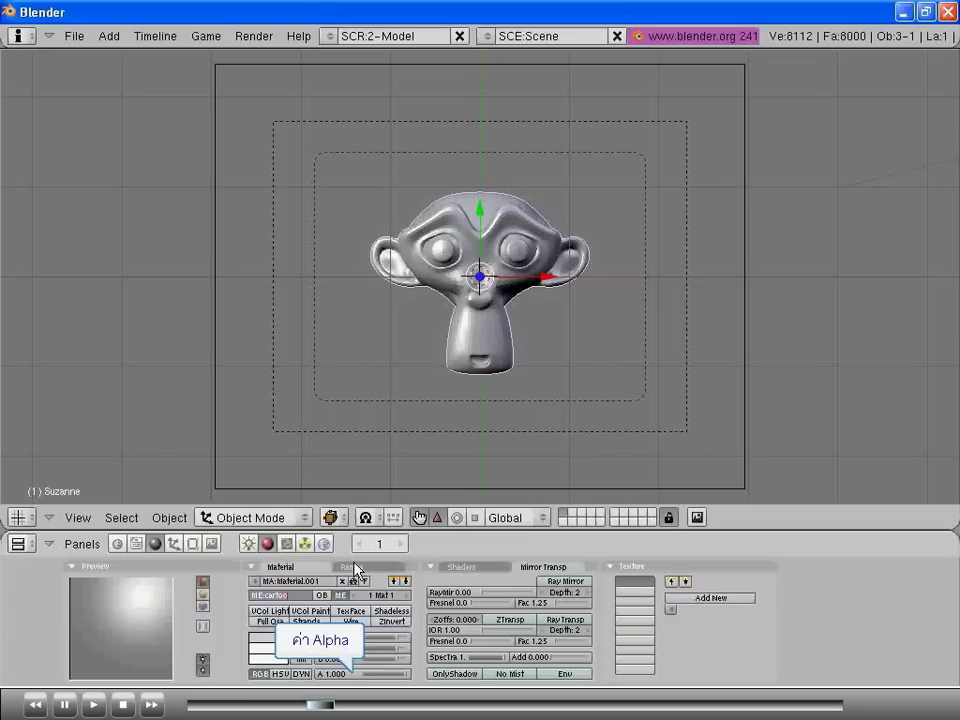
text(n)
text( edge)
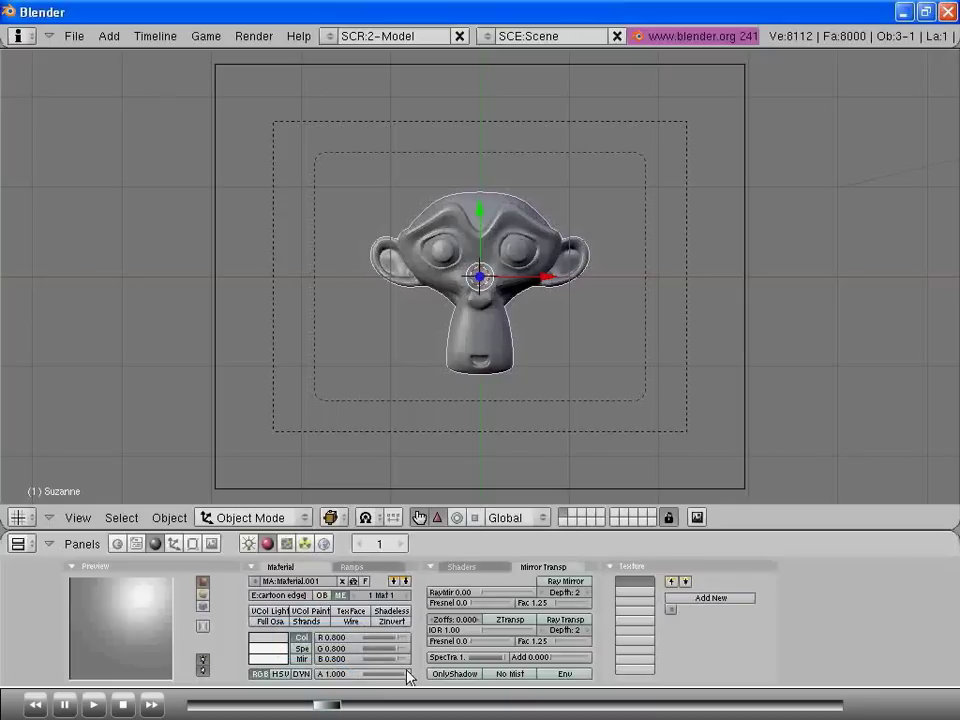
drag(407, 677, 337, 679)
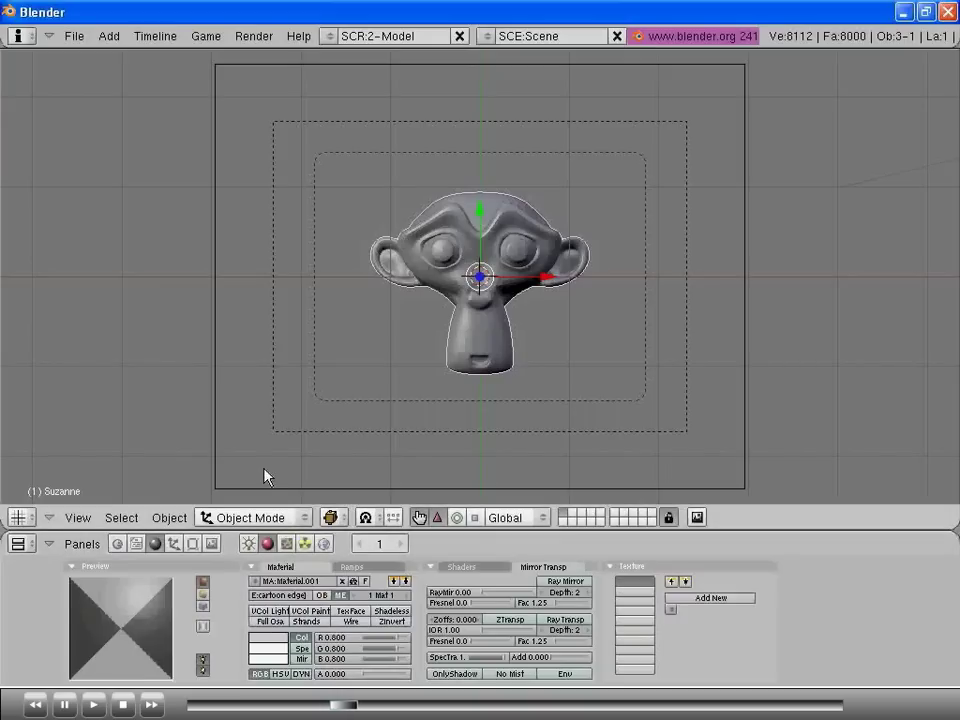
key(F12)
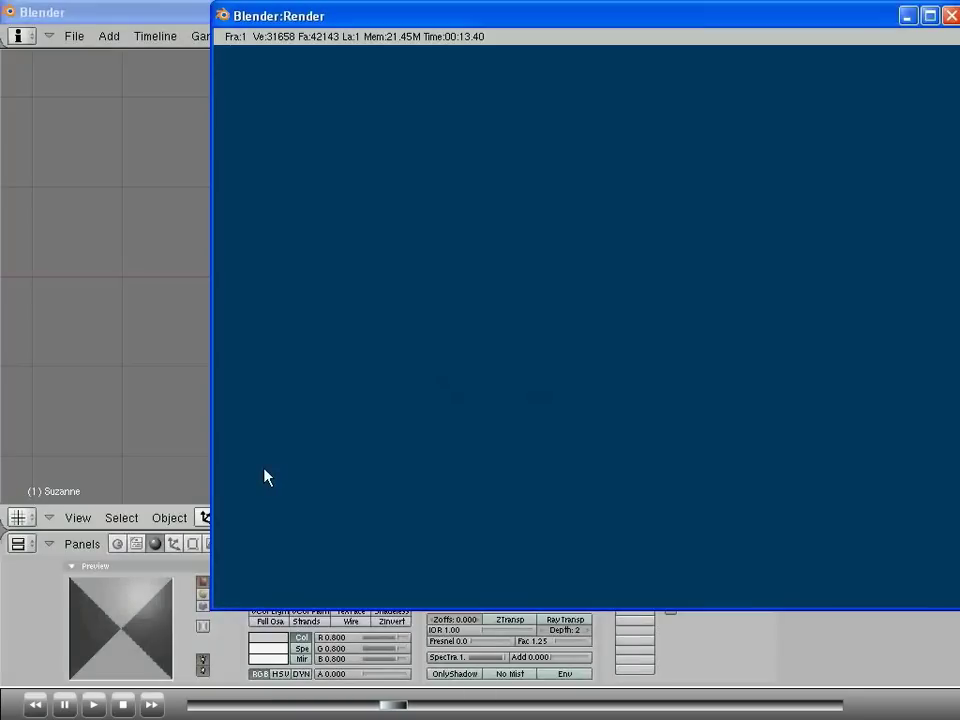
click(950, 15)
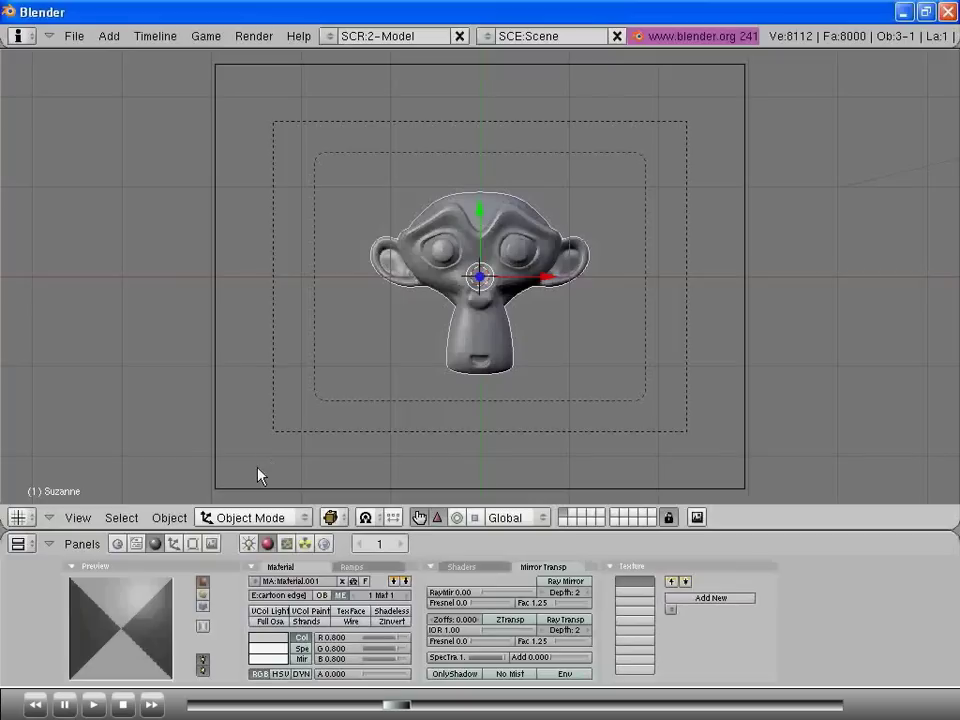
In the scene's render settings, switch rendering to the Unified Renderer.
click(212, 543)
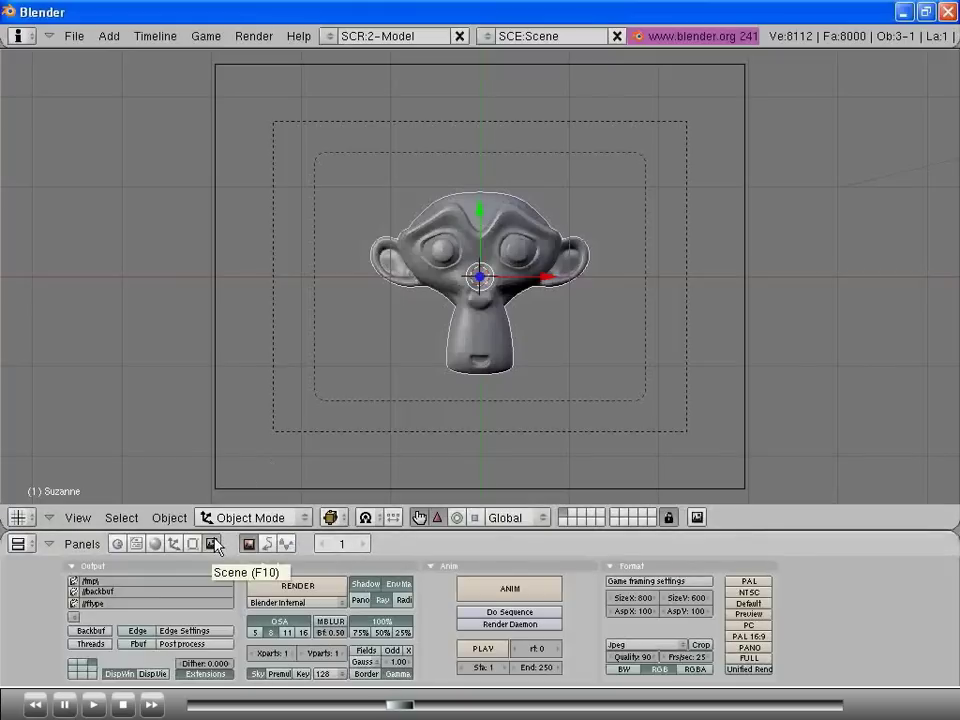
click(249, 543)
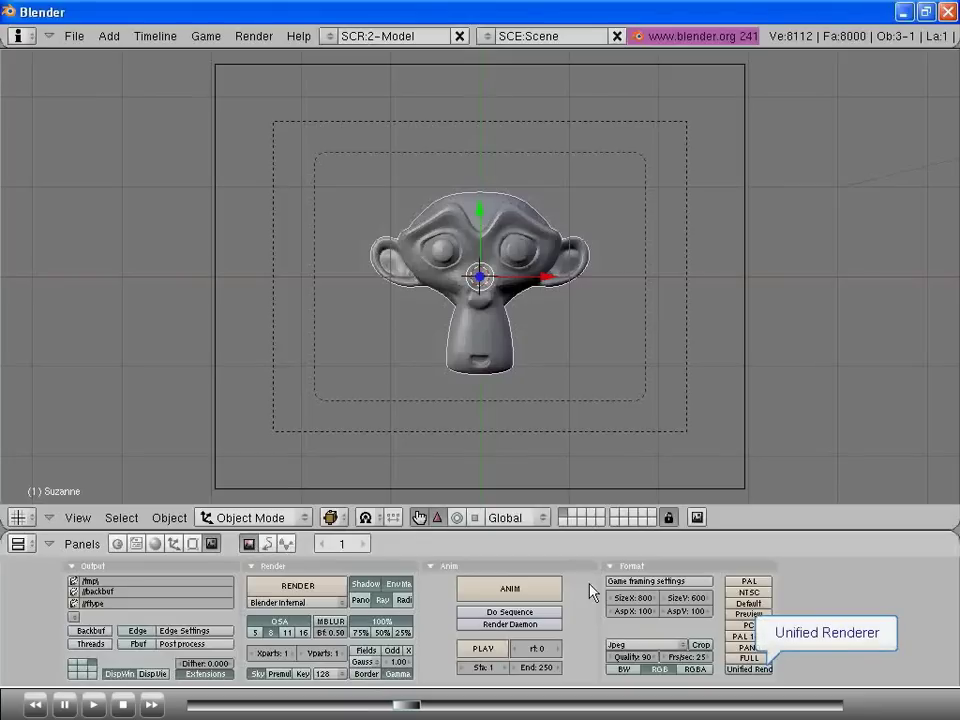
click(768, 669)
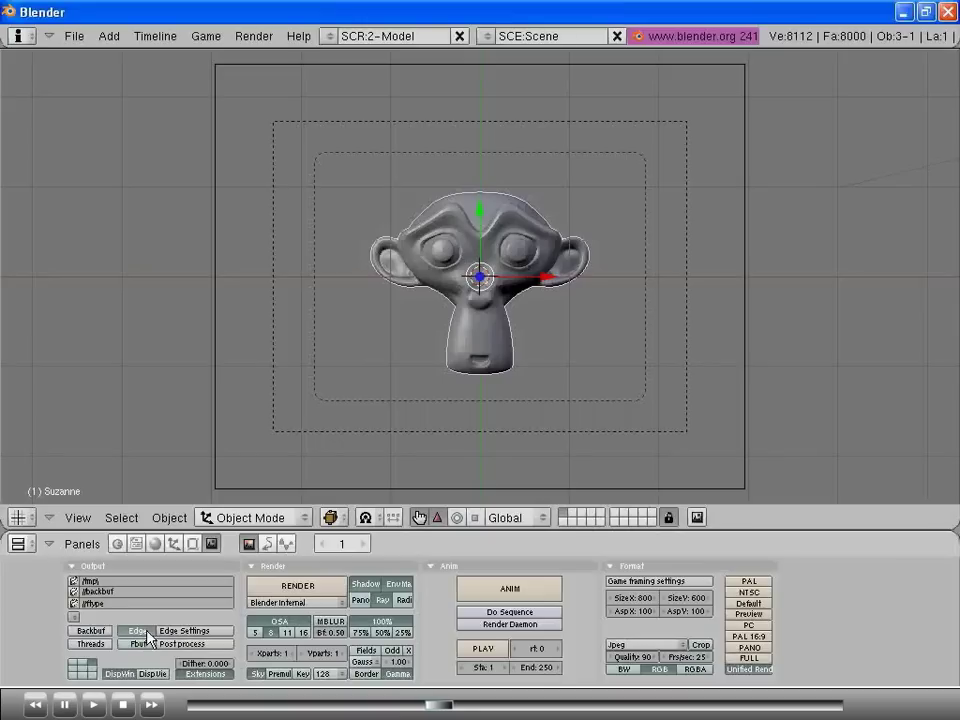
key(F12)
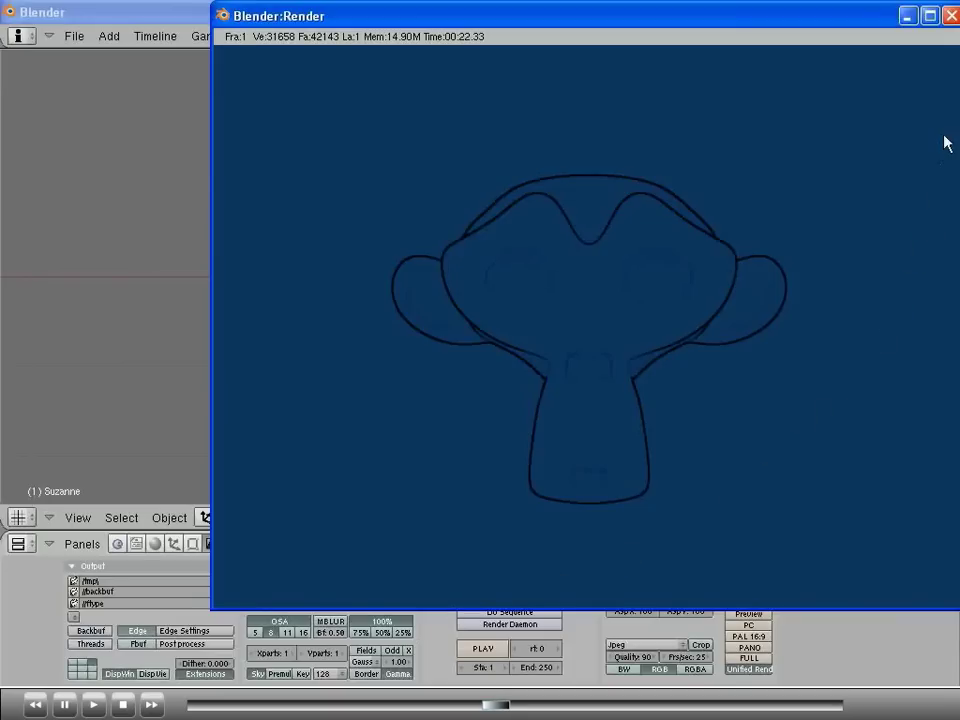
click(950, 16)
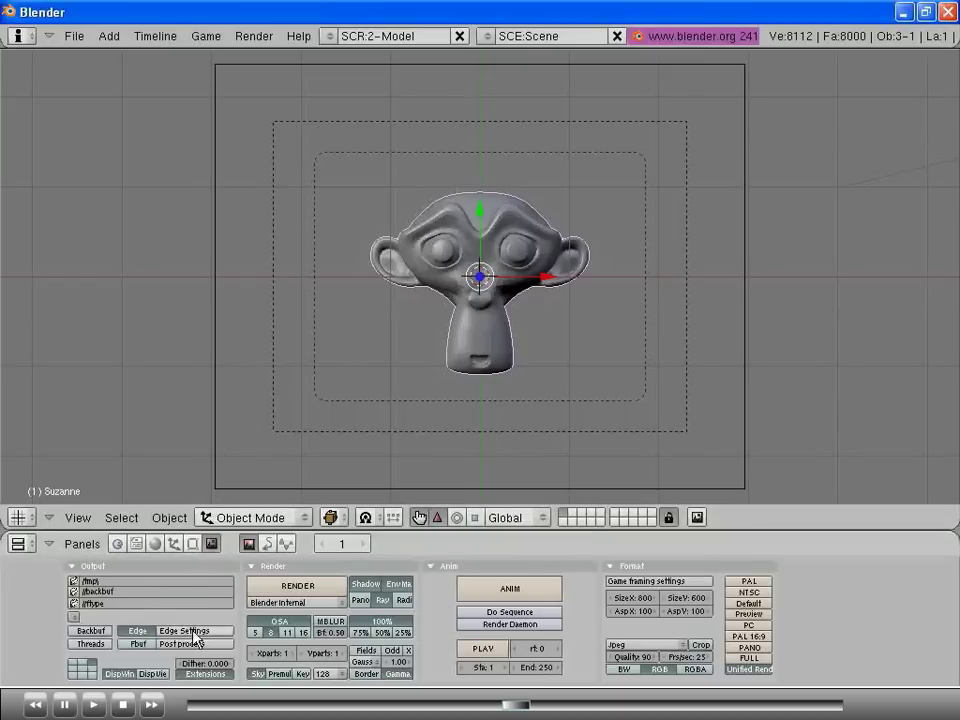
Set the toon edge colour to bright cyan-green (R 0.000, G 1.000, B 0.070).
click(220, 632)
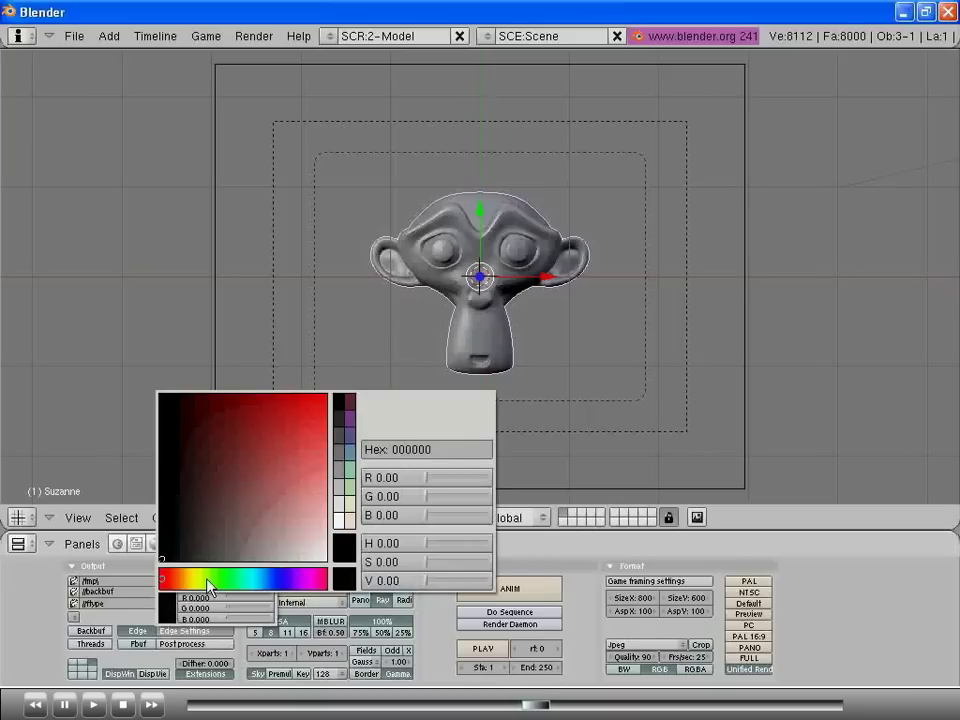
click(201, 579)
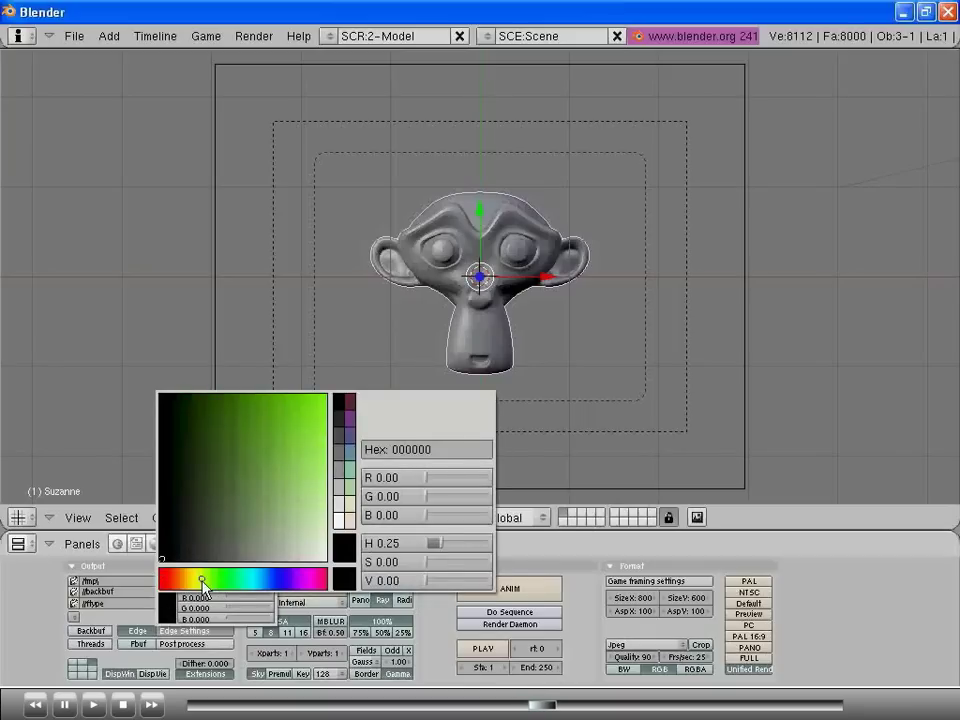
click(318, 406)
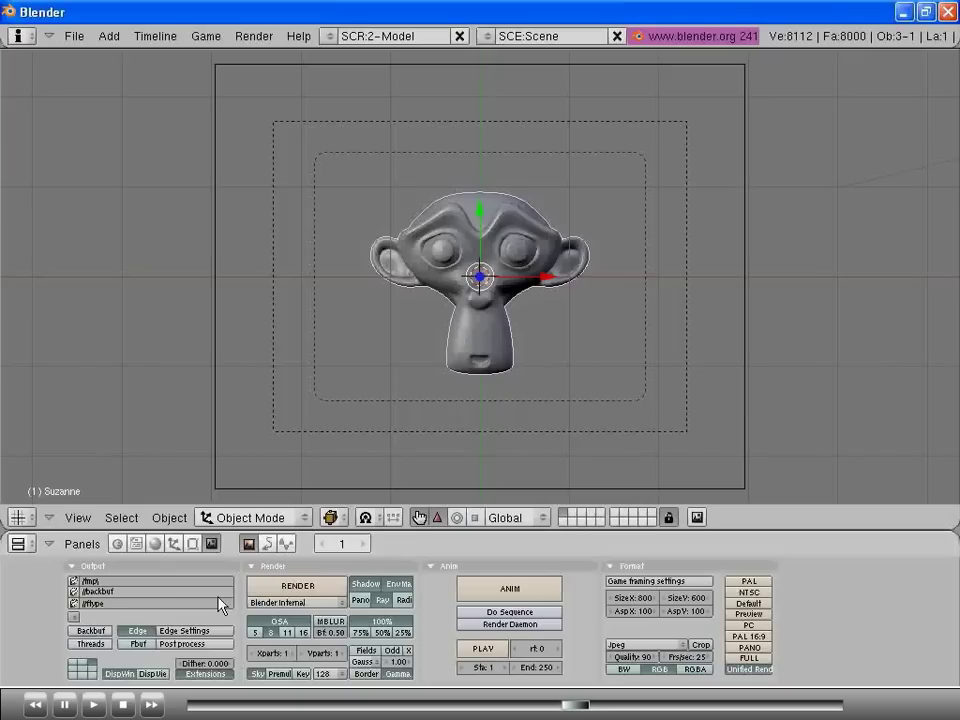
key(F12)
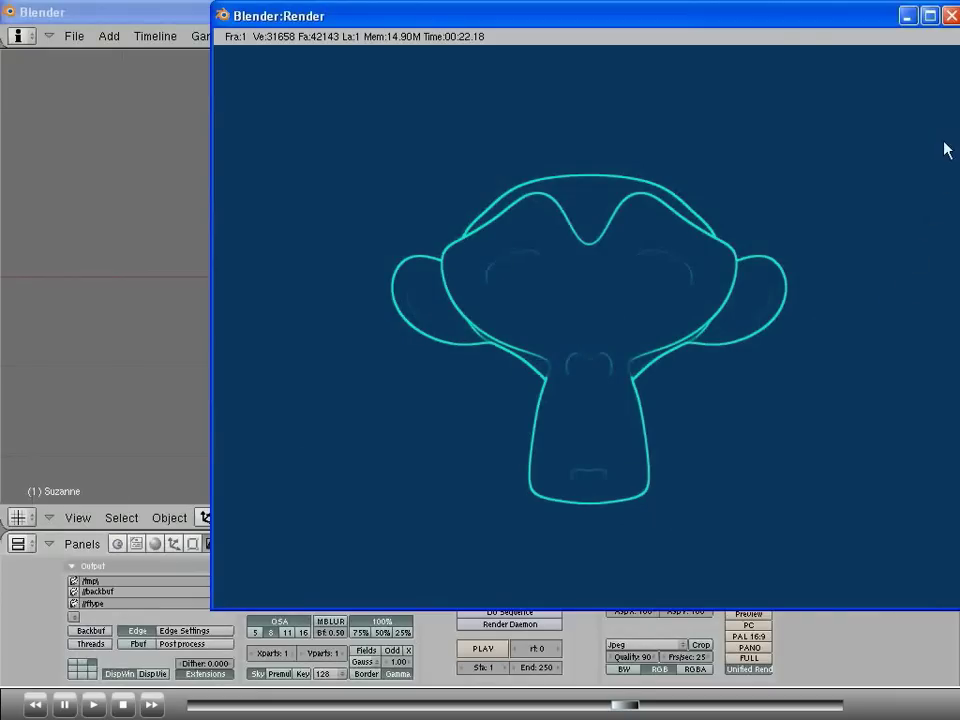
Close the render window and set the edge intensity (Eint) to 255.
click(950, 15)
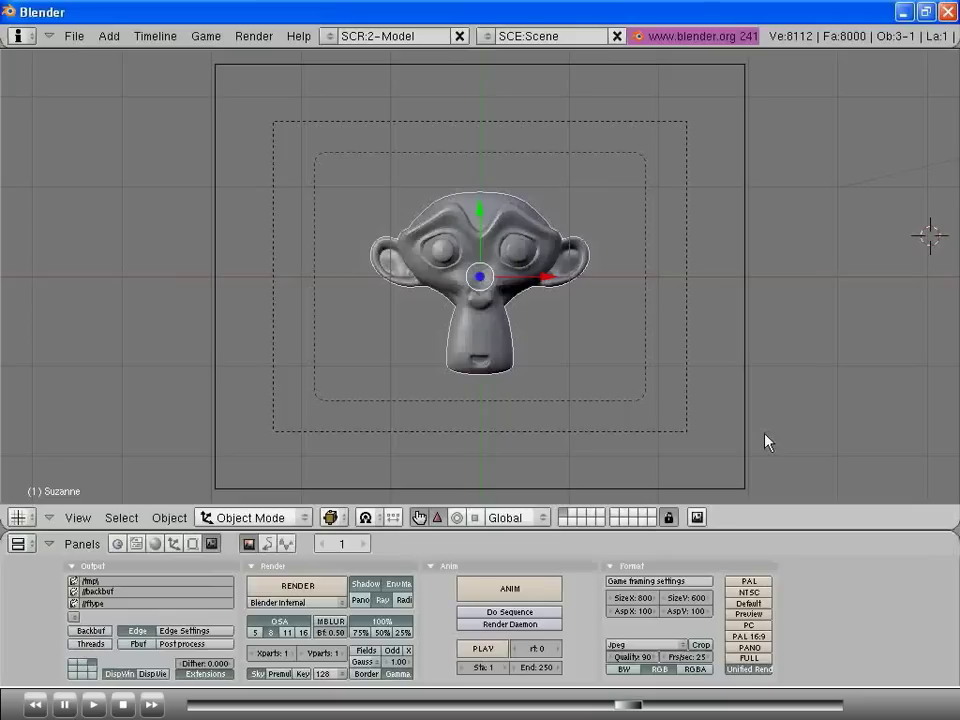
click(215, 632)
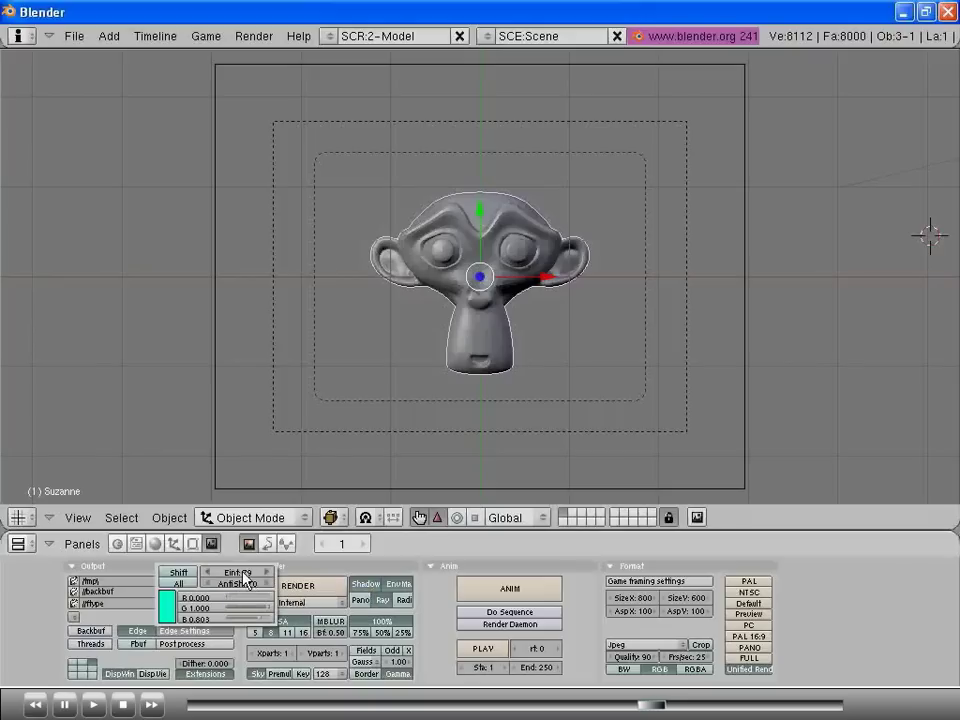
click(272, 572)
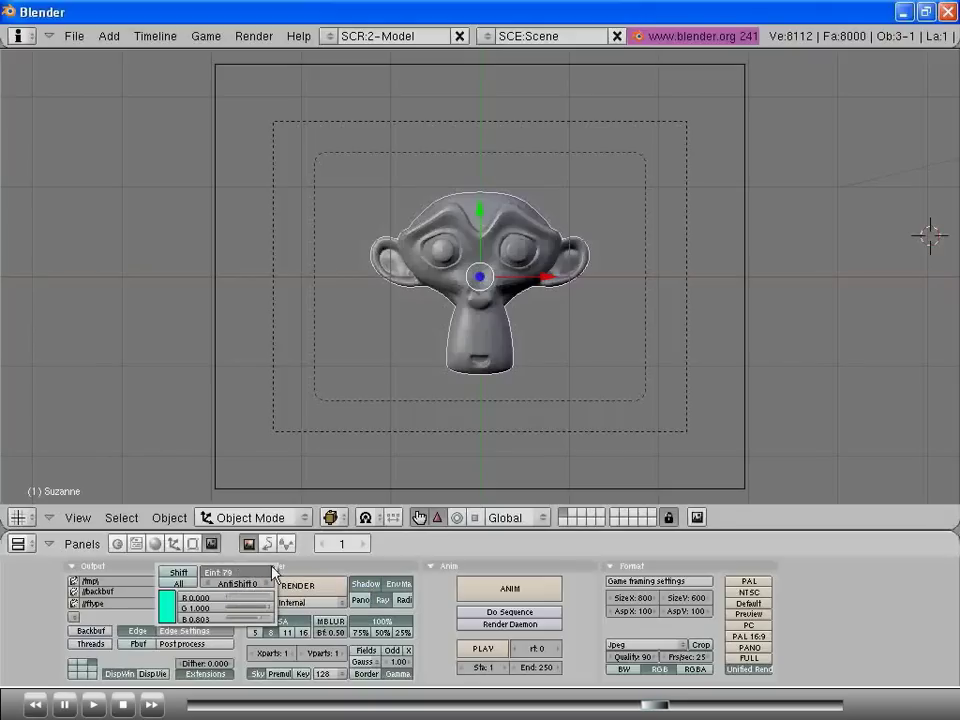
text(255)
key(Return)
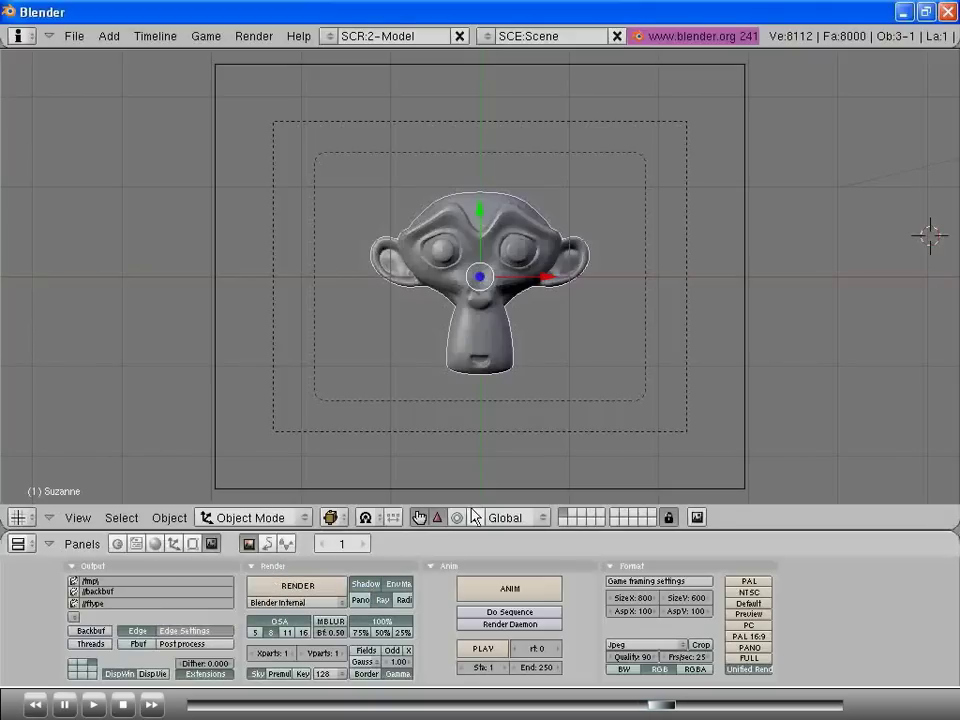
key(F12)
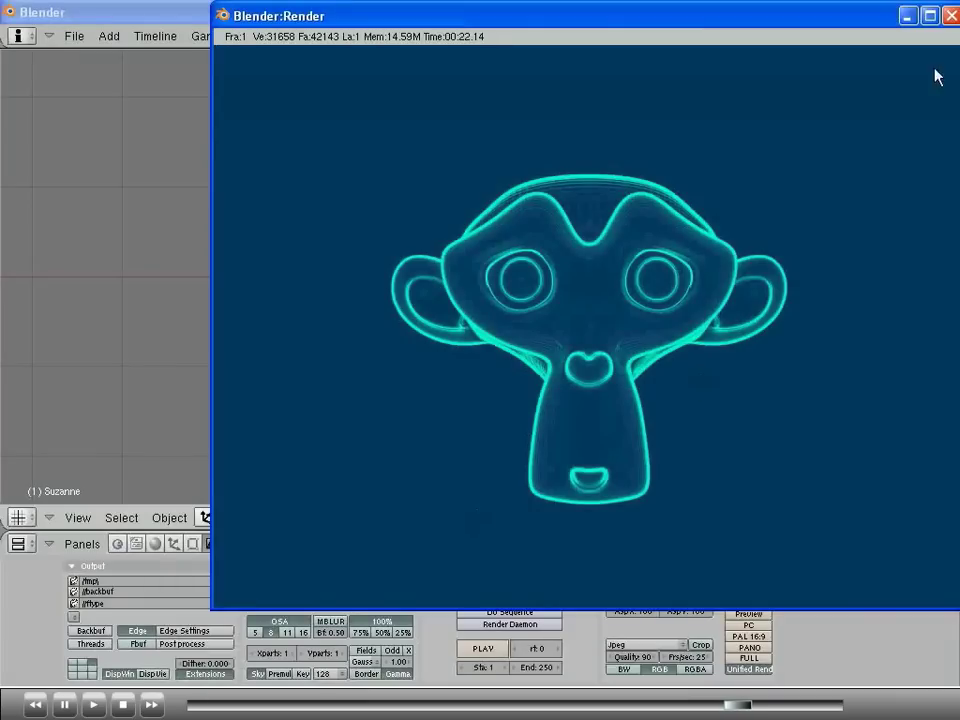
click(947, 15)
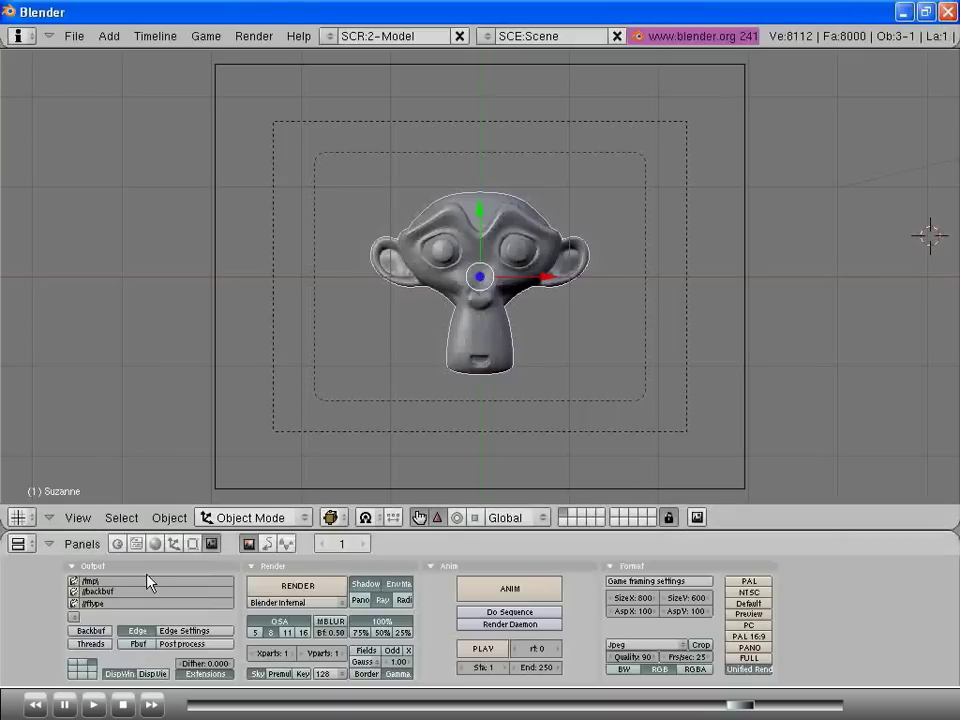
Set the edge AntiShift to 255 and render the scene with F12.
click(207, 632)
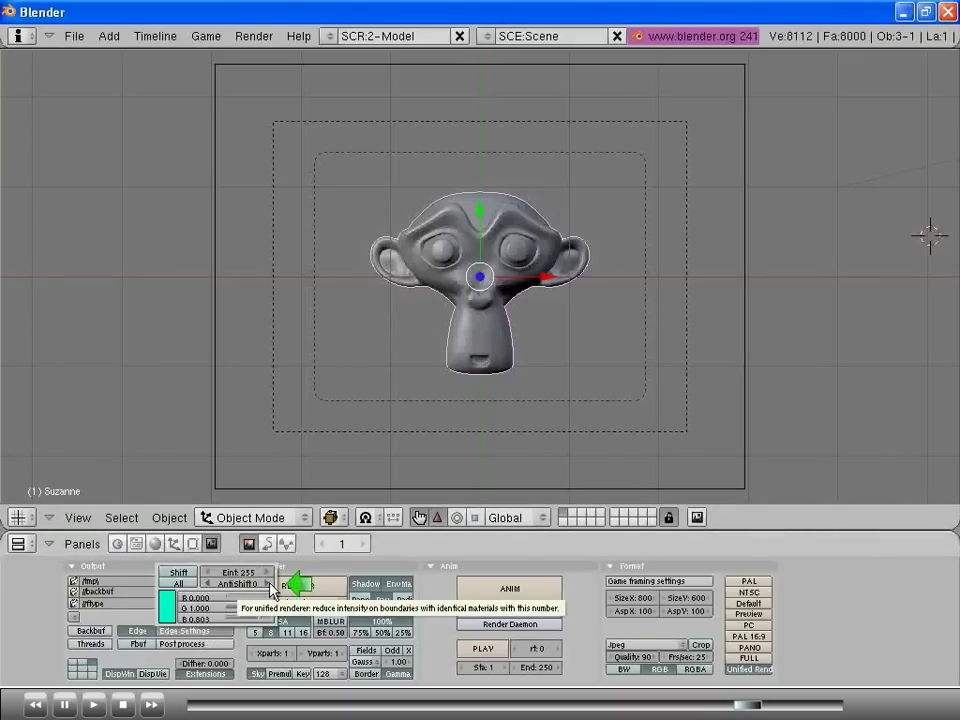
drag(237, 590, 381, 558)
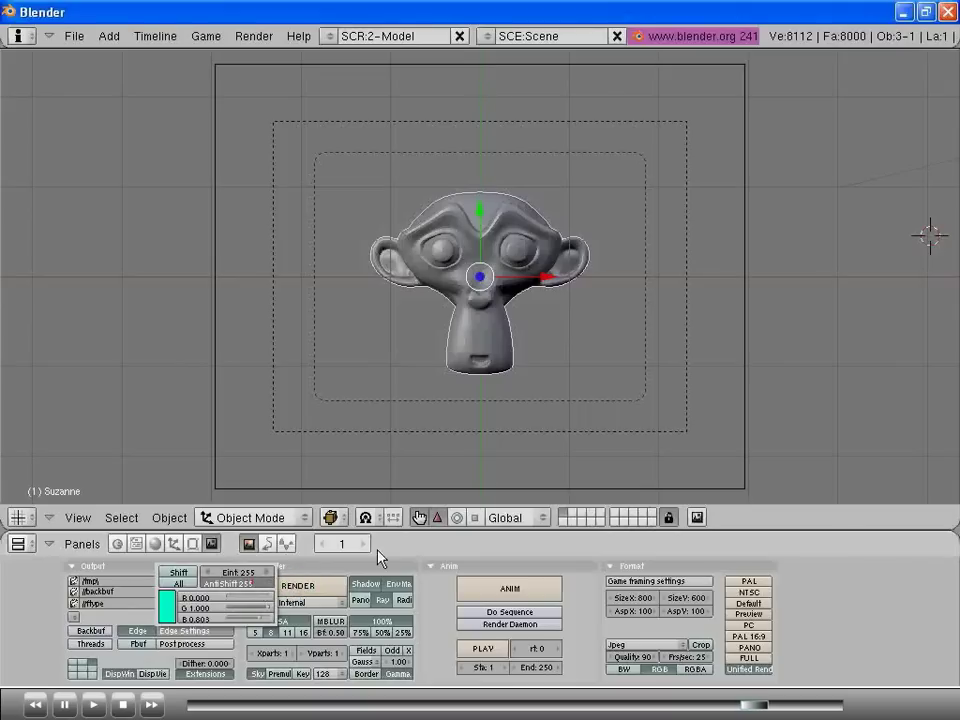
key(Escape)
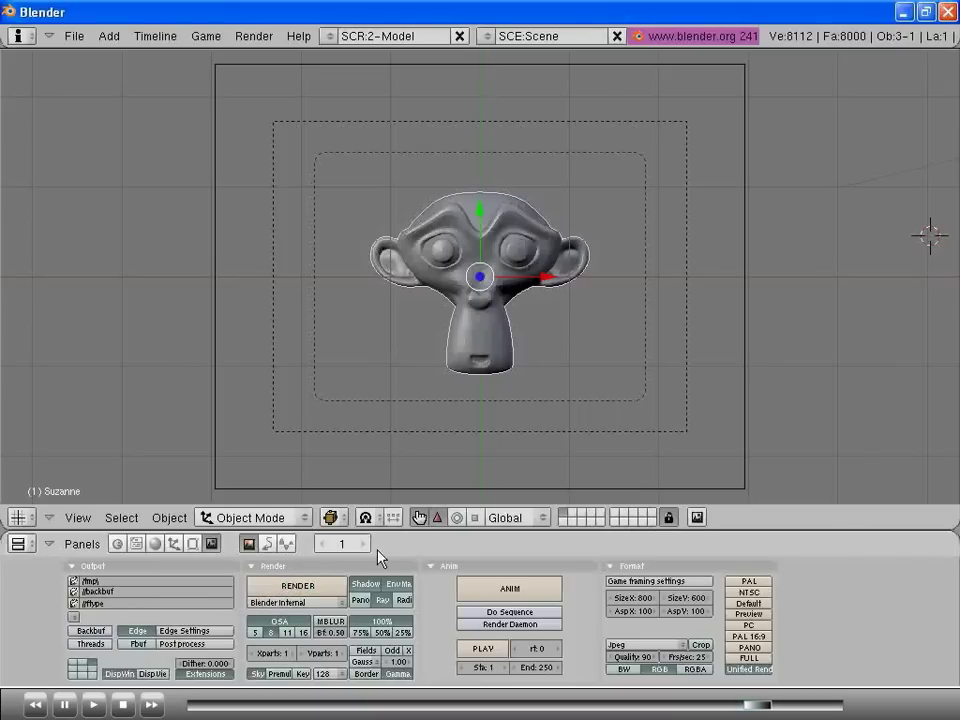
key(F12)
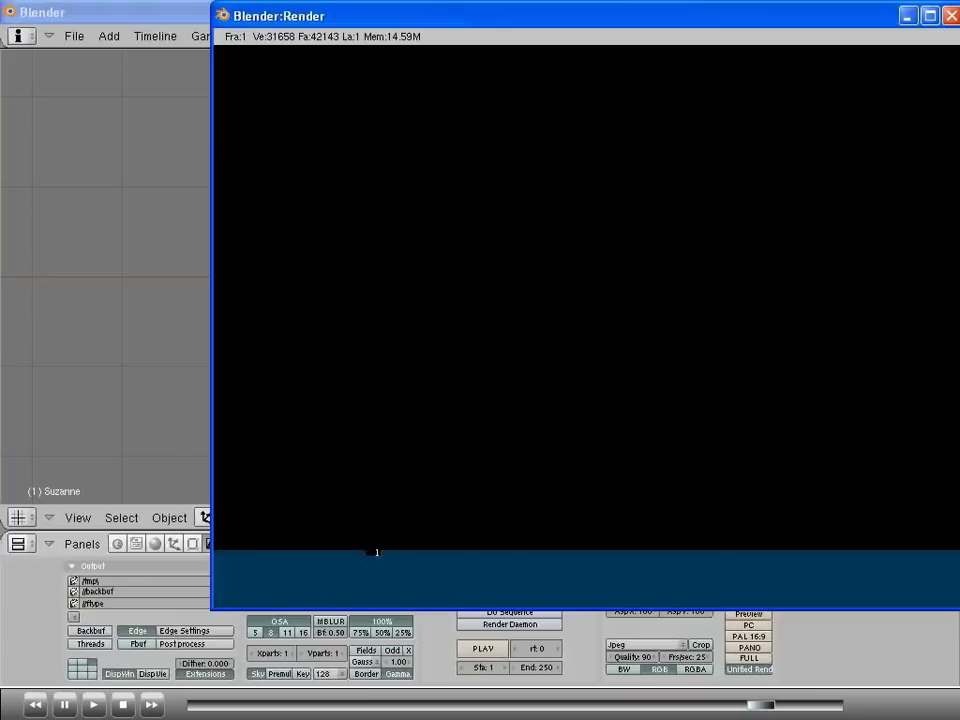